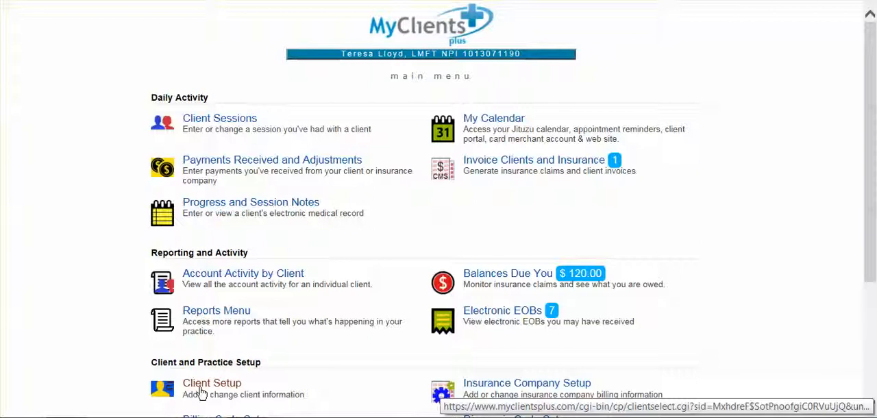
# Open the setup record of the last client in the list and the session tracking parameters for the primary insurance
pyautogui.click(202, 388)
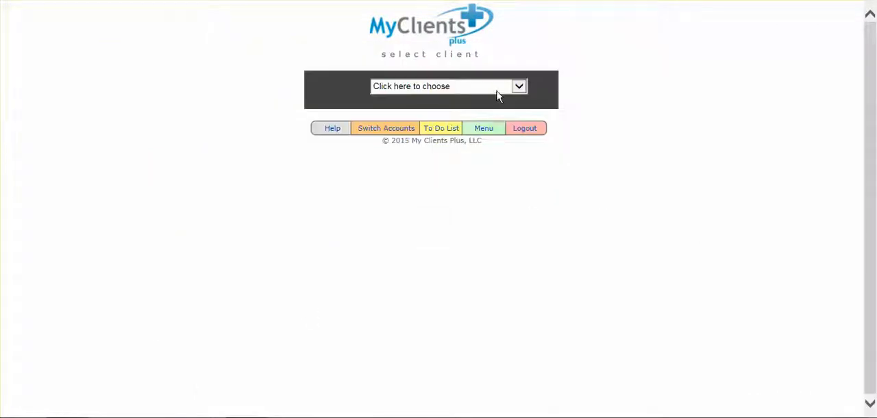
pyautogui.click(519, 88)
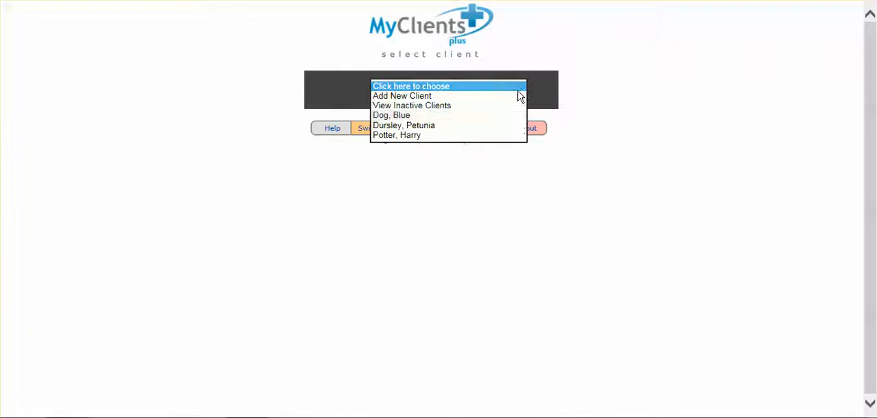
pyautogui.click(521, 136)
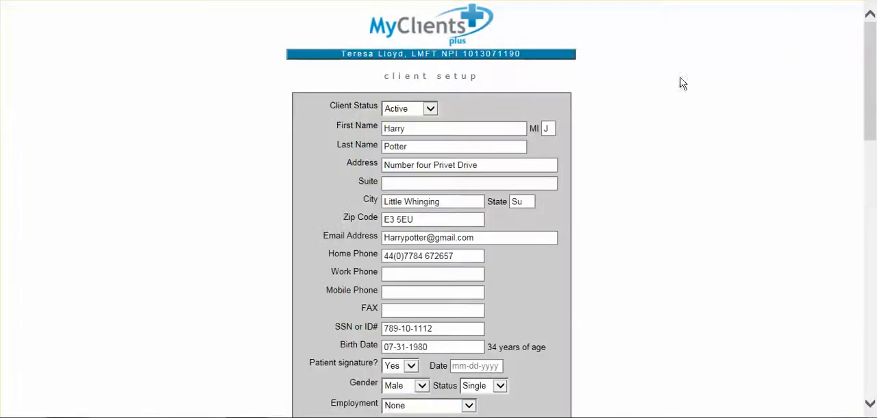
pyautogui.moveTo(872, 67); pyautogui.dragTo(875, 221)
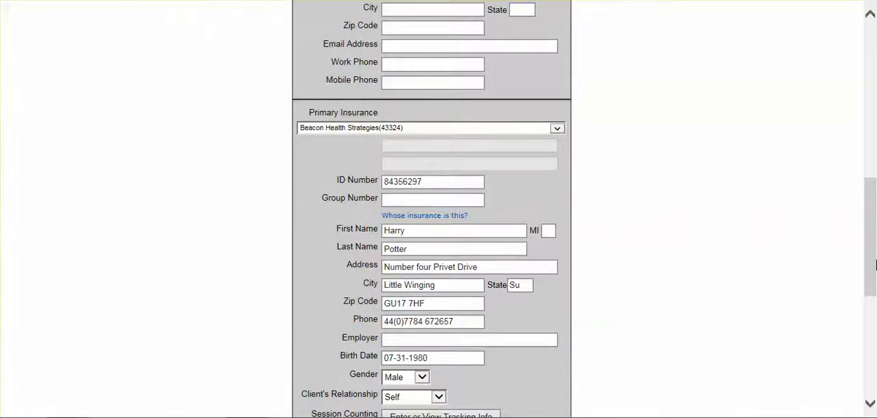
pyautogui.scroll(-1, 873, 263)
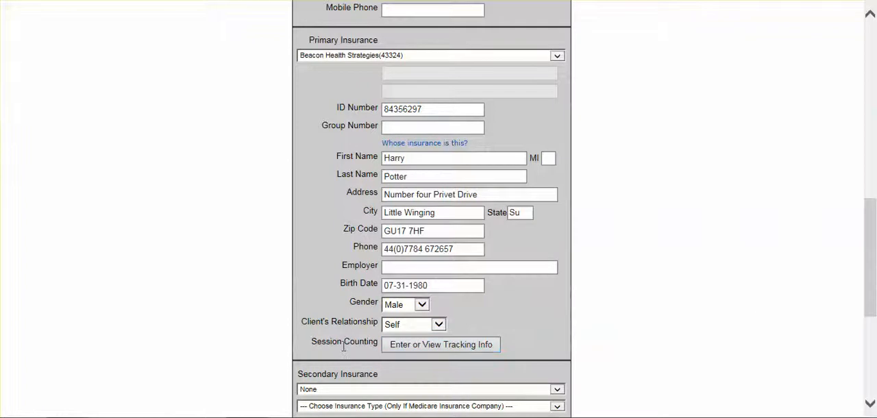
pyautogui.click(493, 350)
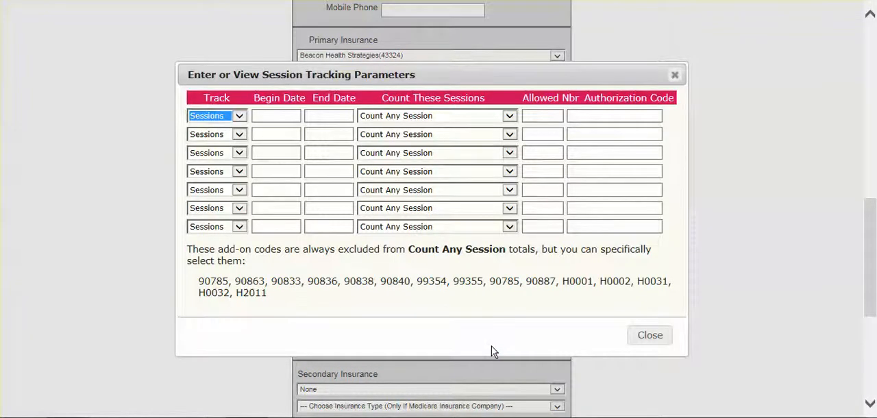
# Set the first tracking row to count Units from 05/01/2015 to 06/30/2015
pyautogui.click(239, 118)
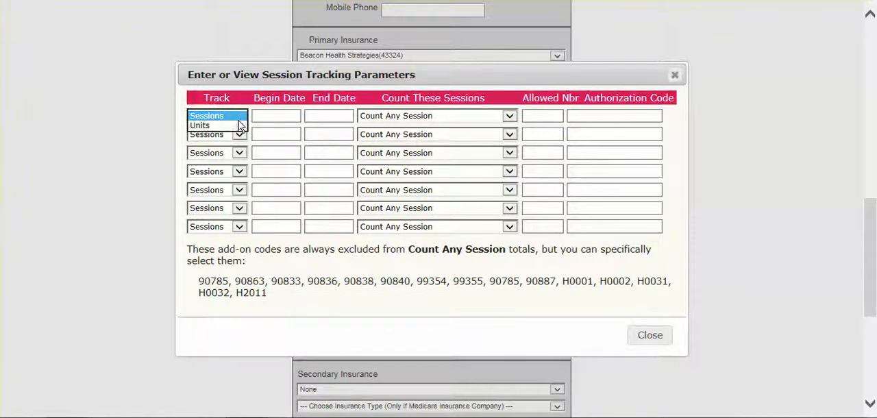
pyautogui.click(241, 127)
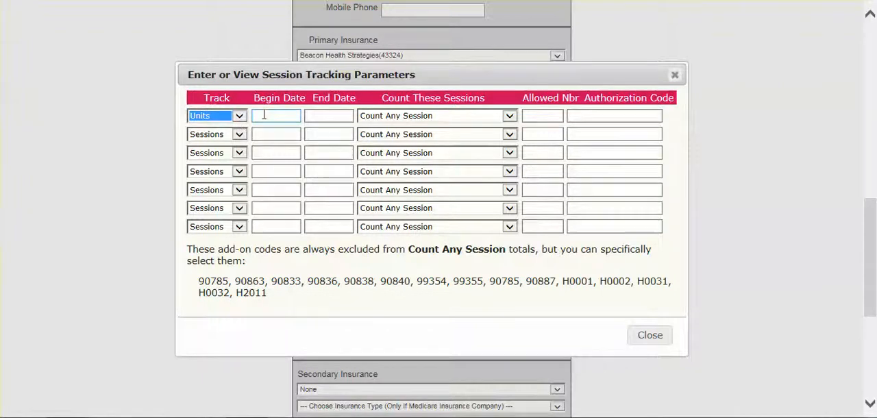
pyautogui.click(263, 115)
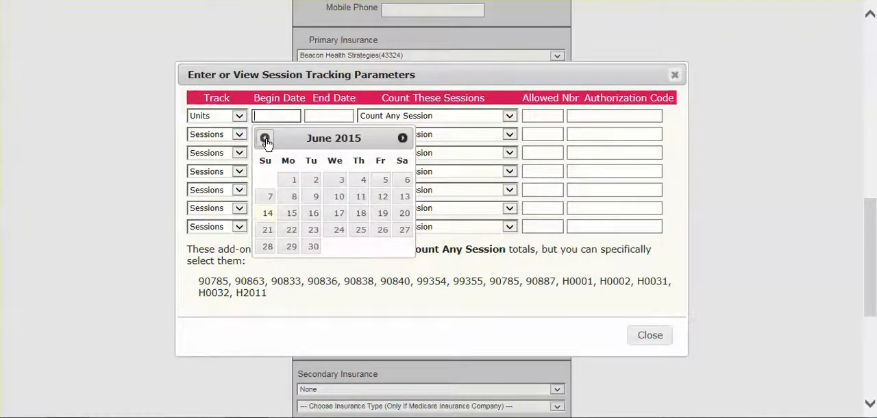
pyautogui.click(265, 137)
pyautogui.click(381, 181)
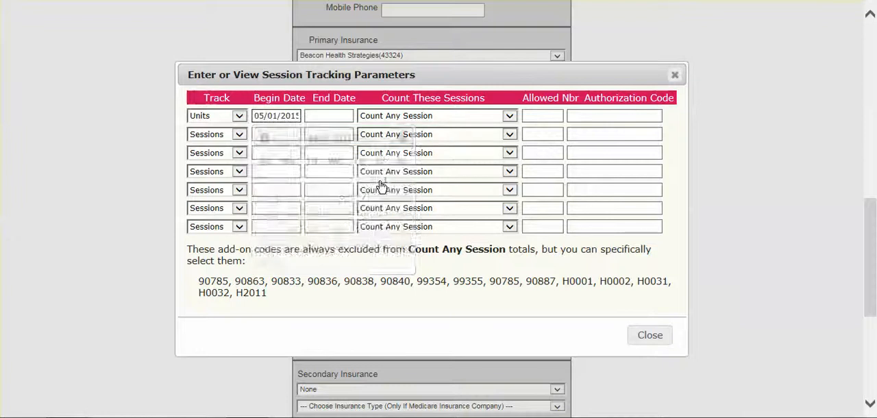
pyautogui.click(330, 115)
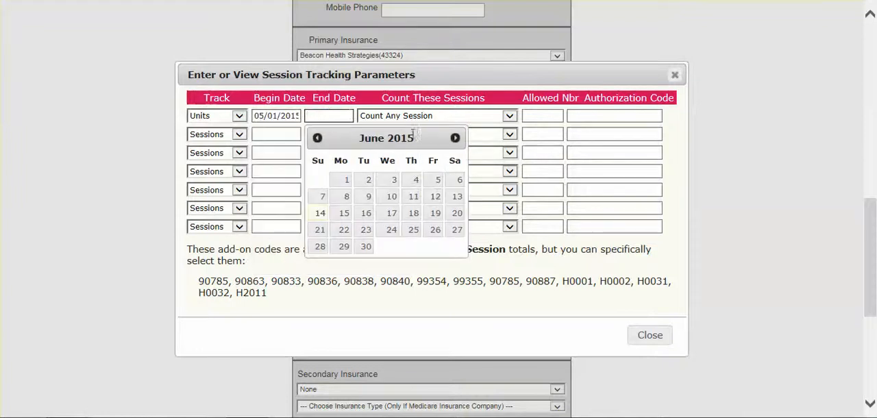
pyautogui.click(366, 248)
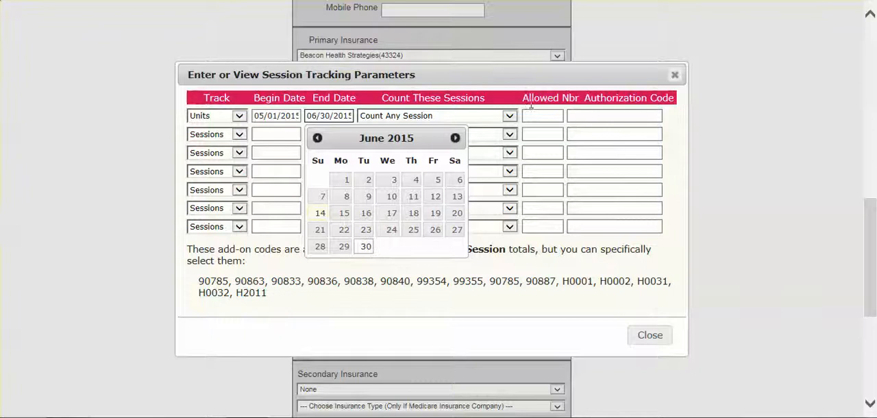
# Limit the first tracking row to T2023 SED TCM with an allowed number of 2 and enter the insurer's authorization code
pyautogui.click(510, 117)
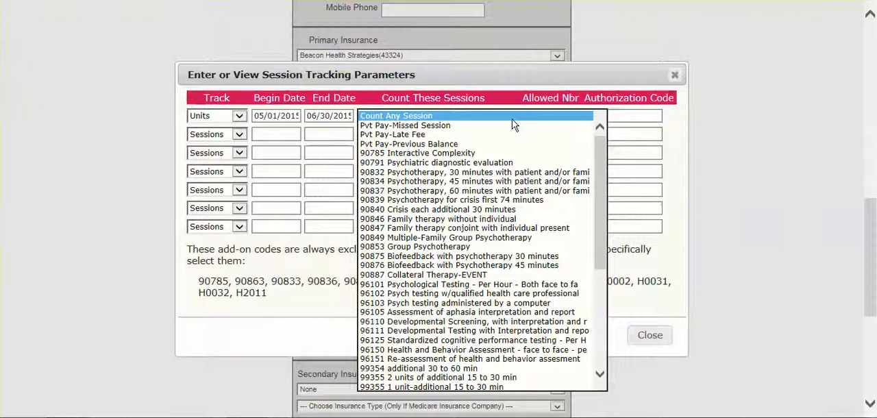
pyautogui.moveTo(596, 157); pyautogui.dragTo(610, 325)
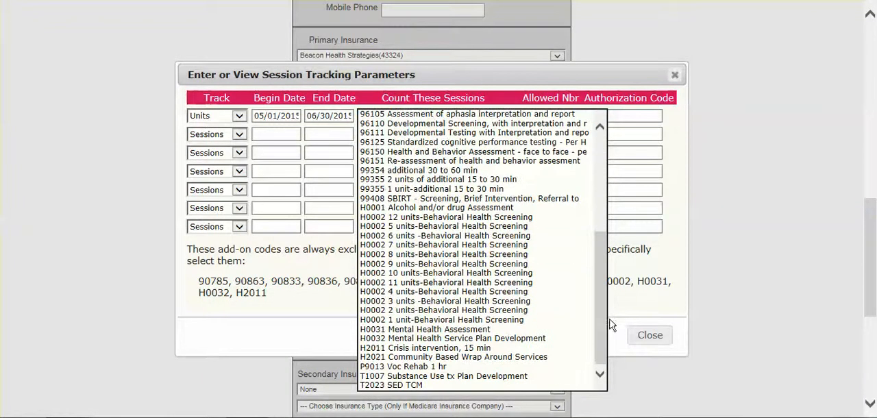
pyautogui.click(465, 385)
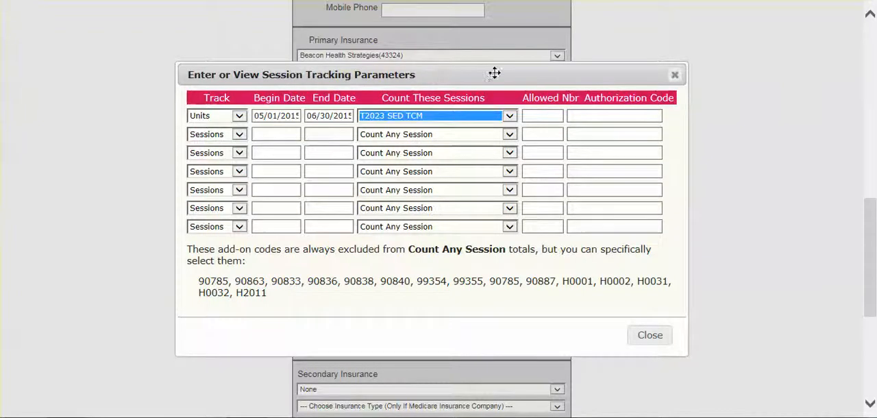
pyautogui.click(542, 116)
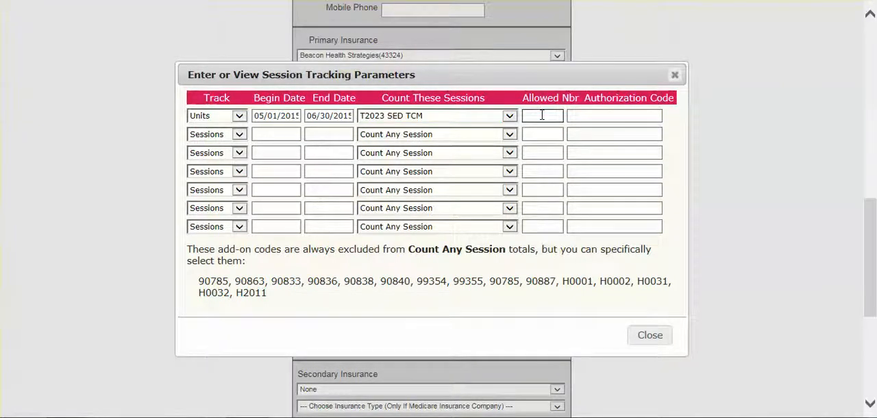
pyautogui.click(579, 117)
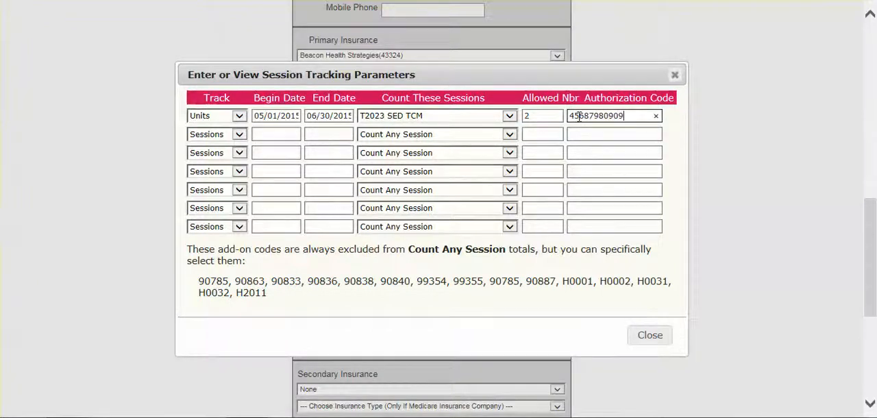
# Close the session tracking parameters and save the client's setup record
pyautogui.click(607, 229)
pyautogui.click(653, 336)
pyautogui.click(651, 336)
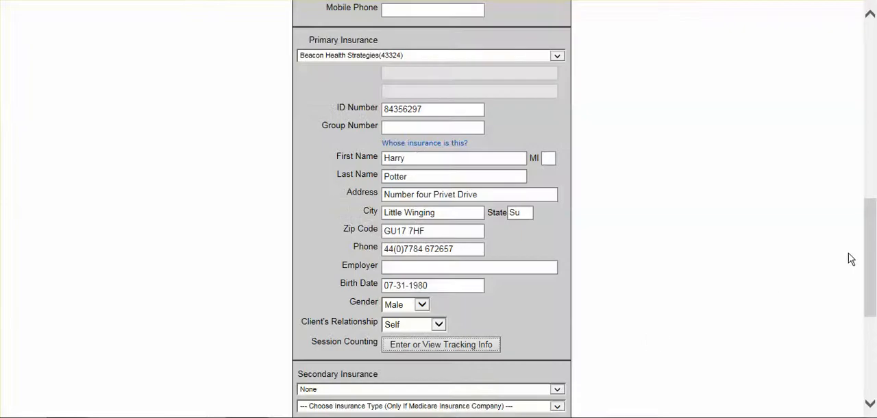
pyautogui.moveTo(868, 270); pyautogui.dragTo(874, 363)
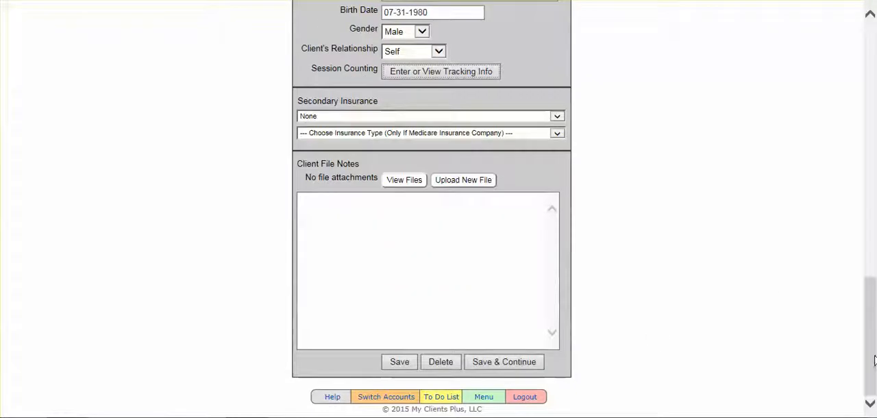
pyautogui.click(398, 363)
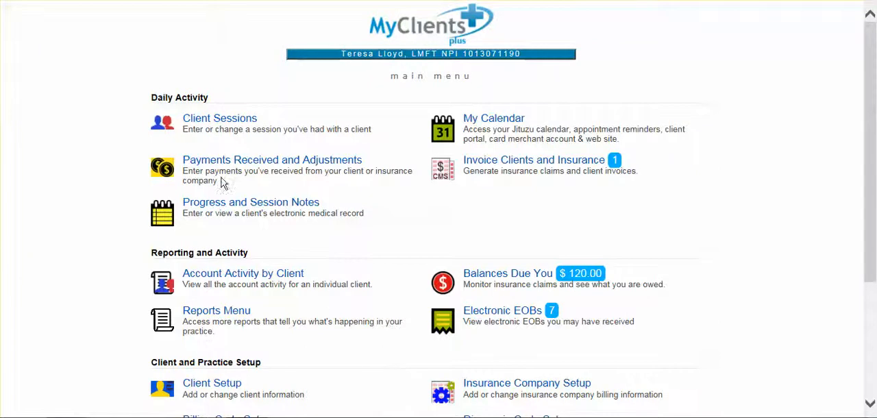
# Start a new client session dated 05/31/2015 for the client whose unit tracking was set up
pyautogui.click(214, 120)
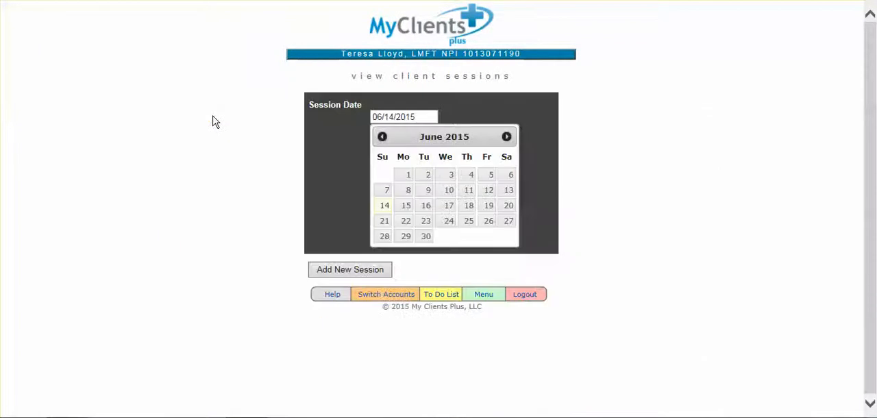
pyautogui.click(382, 138)
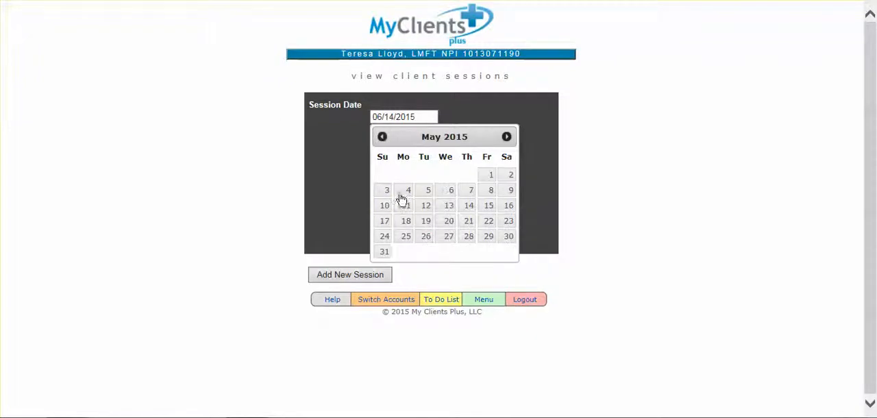
pyautogui.click(385, 252)
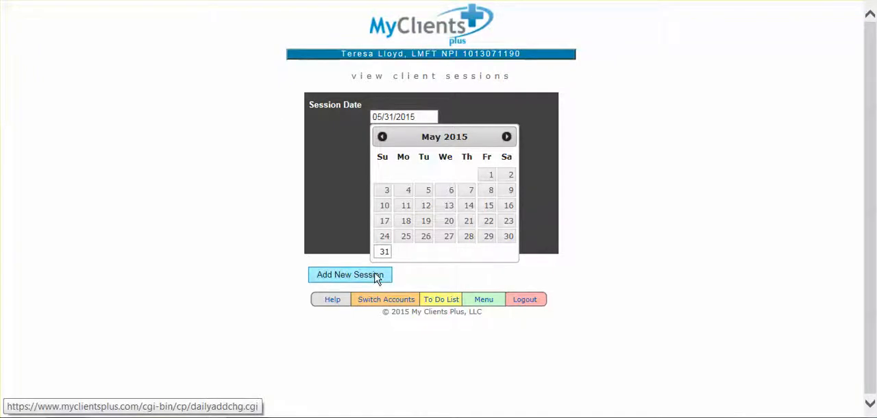
pyautogui.click(376, 275)
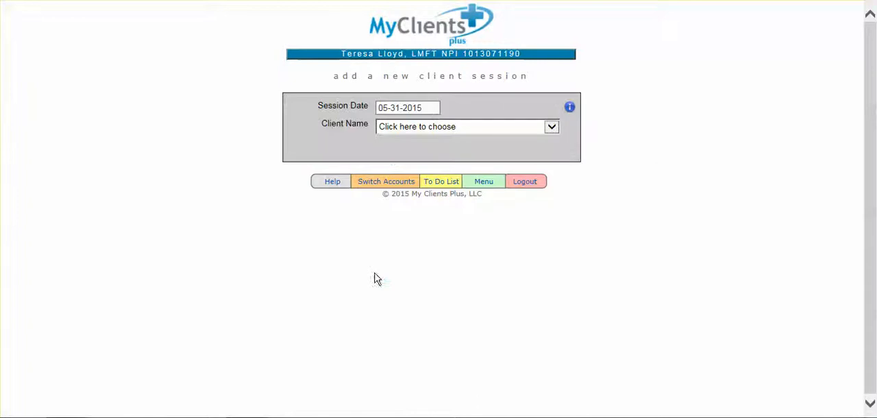
pyautogui.click(551, 127)
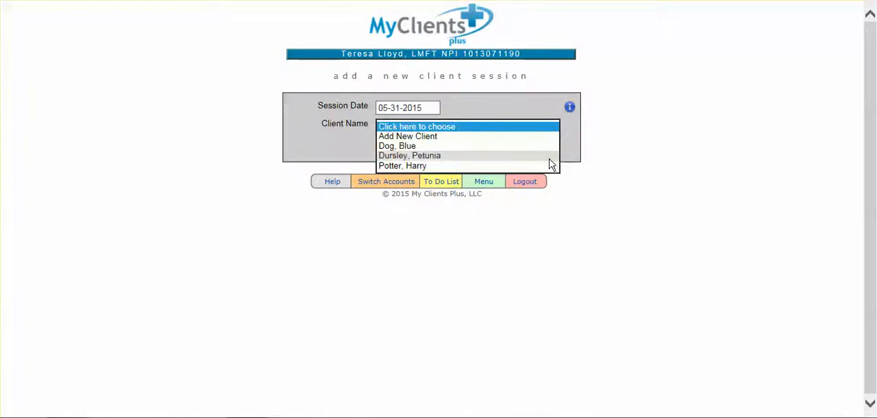
pyautogui.click(551, 166)
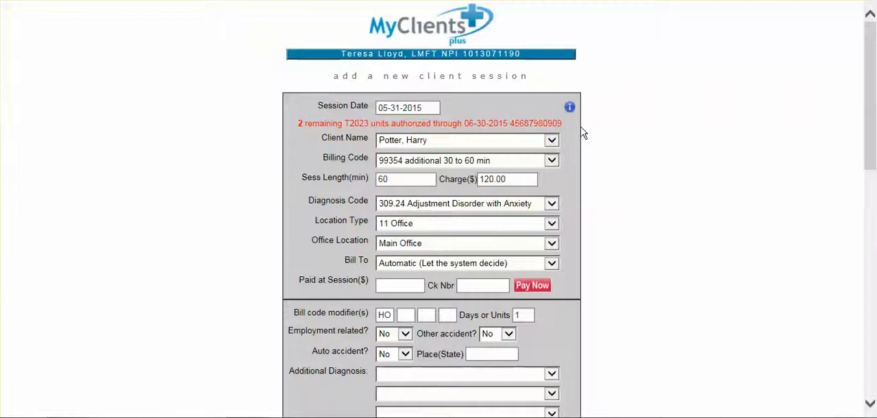
# Copy the authorization number from the remaining-units notice above the client name
pyautogui.moveTo(510, 124); pyautogui.dragTo(563, 121)
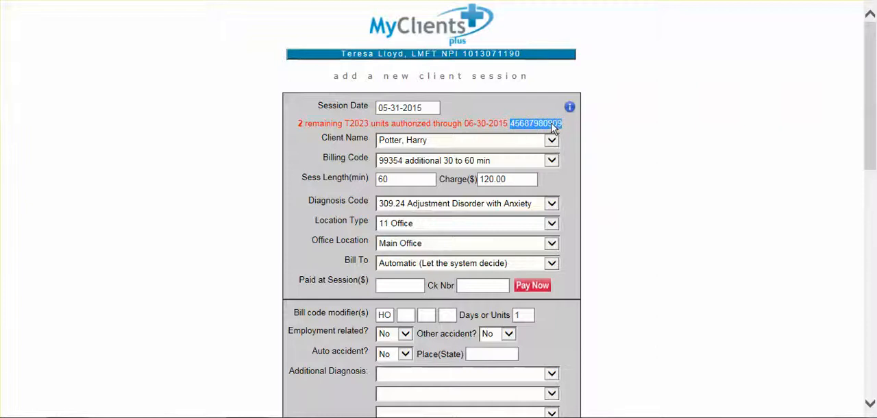
pyautogui.rightClick(554, 127)
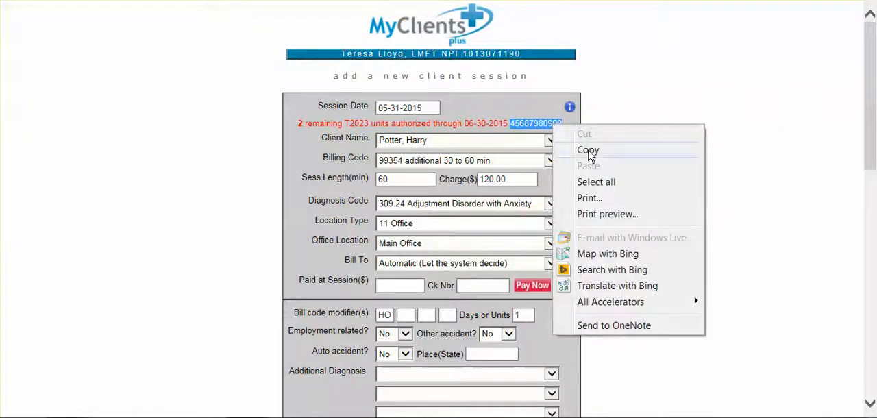
pyautogui.click(588, 150)
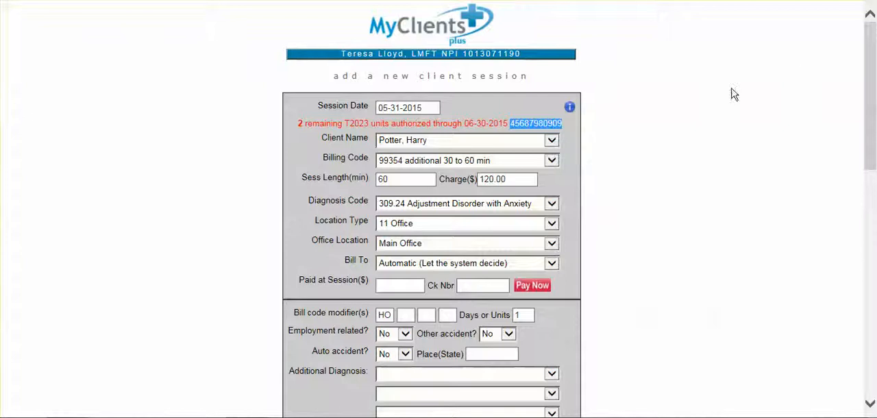
# Replace the session's first bill code modifier with AU
pyautogui.moveTo(869, 80); pyautogui.dragTo(868, 137)
pyautogui.click(390, 154)
pyautogui.press('BackSpace')
pyautogui.press('BackSpace')
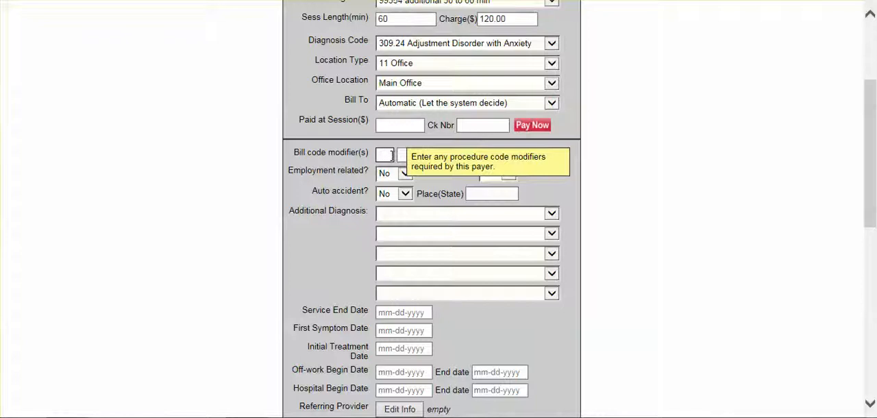
pyautogui.write('AU')
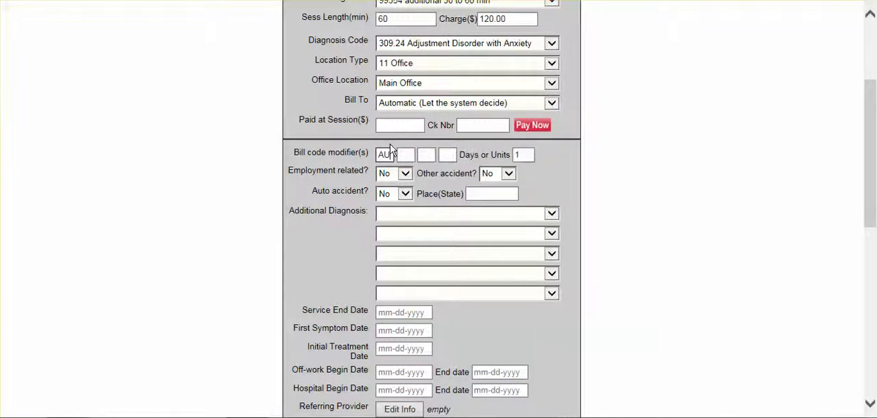
# Paste the copied authorization number into the session's Prior Auth Number
pyautogui.moveTo(868, 185); pyautogui.dragTo(871, 276)
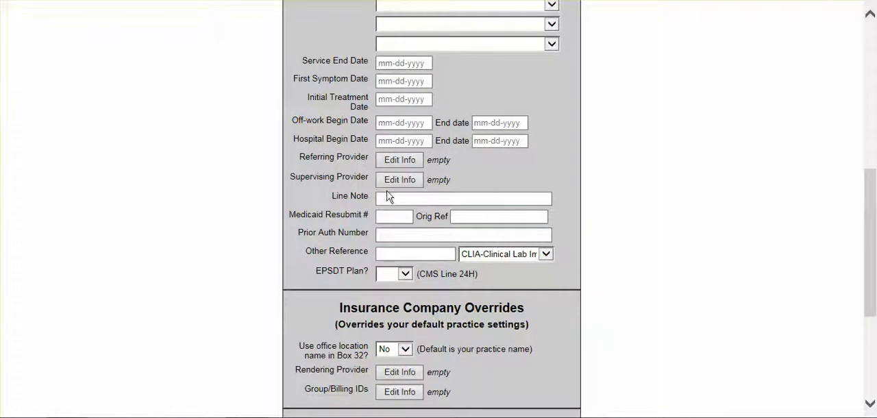
pyautogui.click(322, 237)
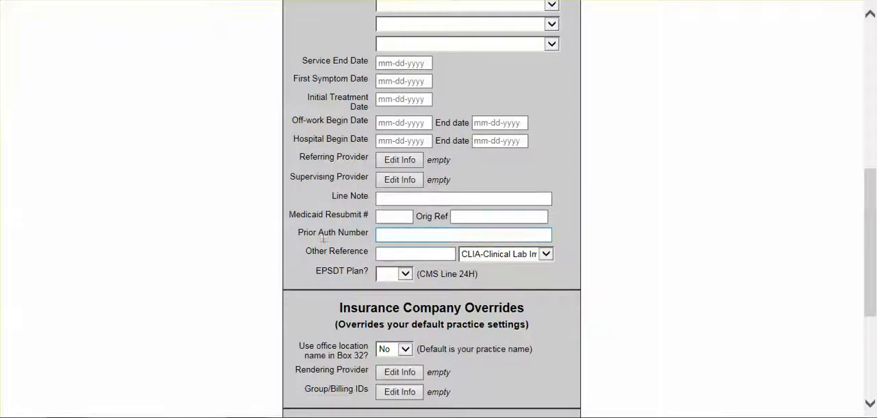
pyautogui.rightClick(394, 235)
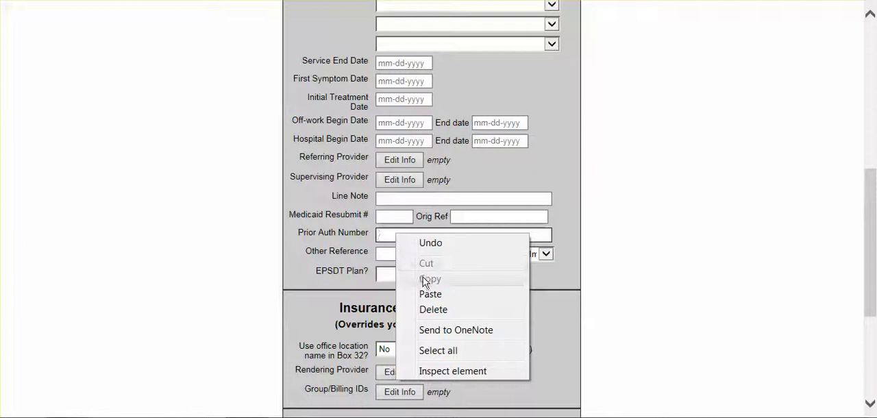
pyautogui.click(430, 294)
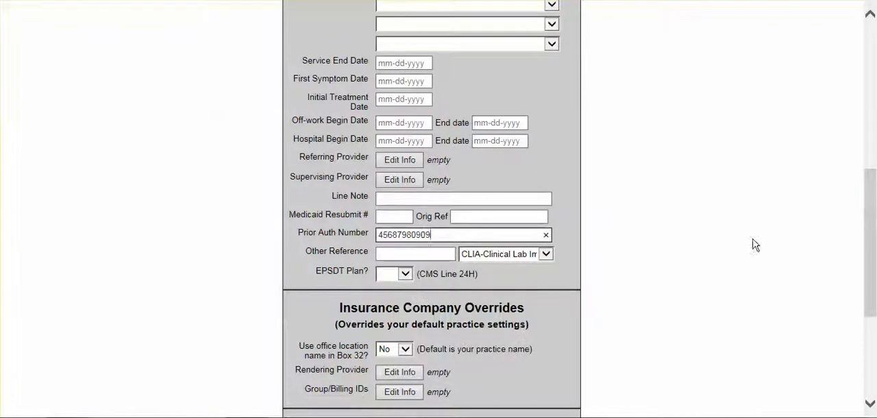
pyautogui.moveTo(866, 226); pyautogui.dragTo(875, 317)
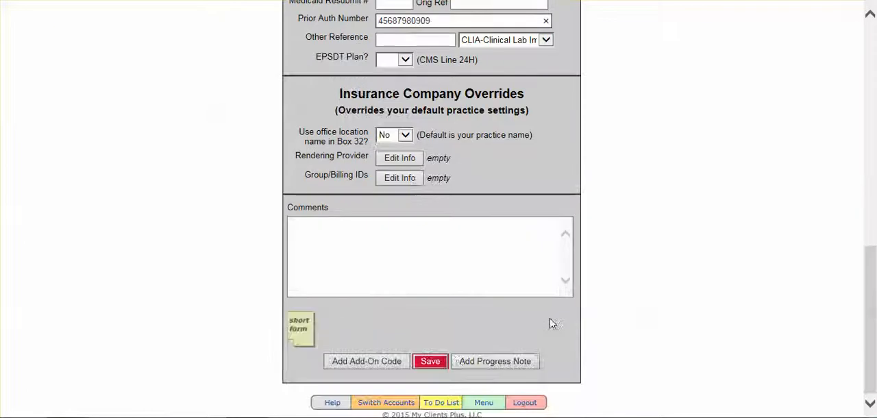
# Save the session, reopen it to set the billing code to T2023 SED TCM, and save the change
pyautogui.click(427, 363)
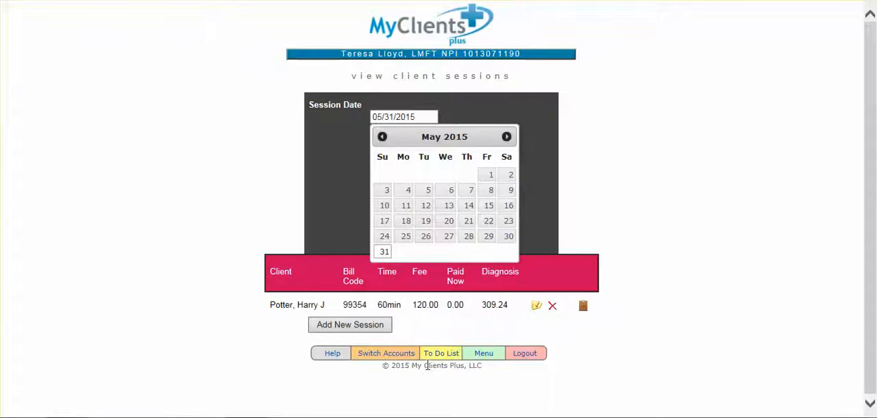
pyautogui.click(537, 306)
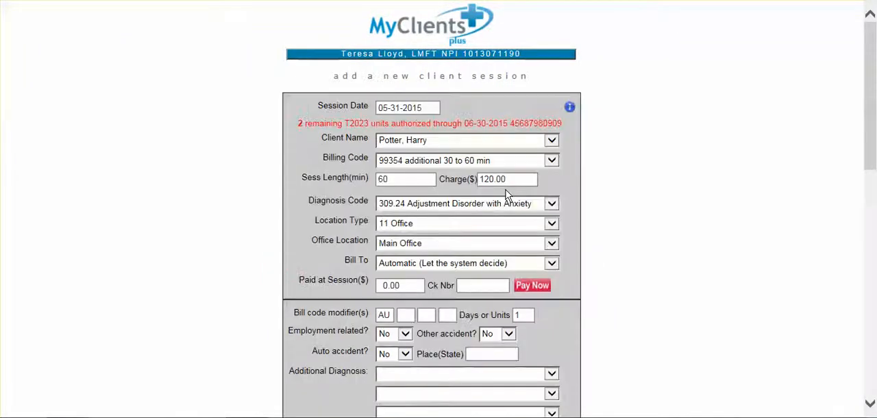
pyautogui.click(552, 162)
pyautogui.moveTo(605, 170); pyautogui.dragTo(613, 218)
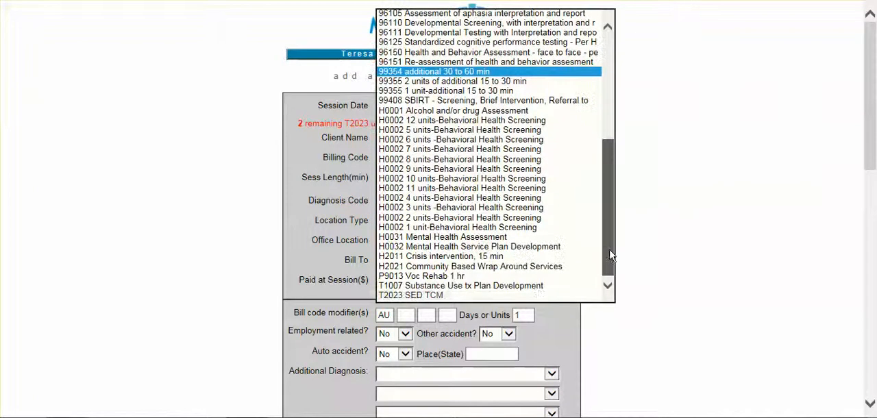
pyautogui.click(541, 297)
pyautogui.moveTo(873, 83); pyautogui.dragTo(872, 301)
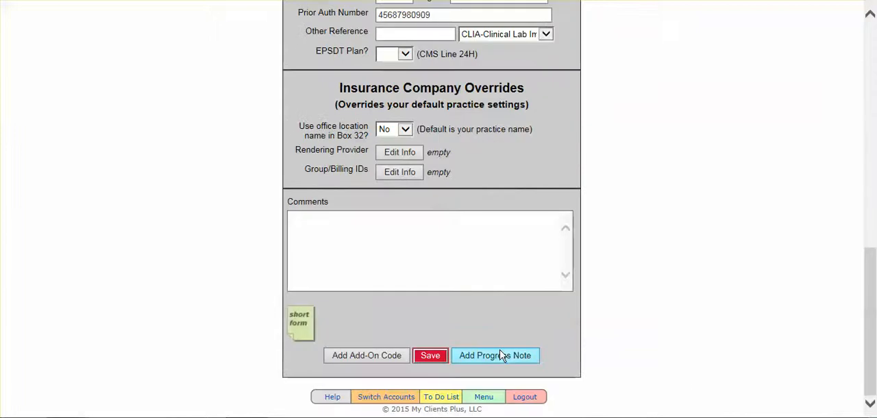
pyautogui.click(444, 356)
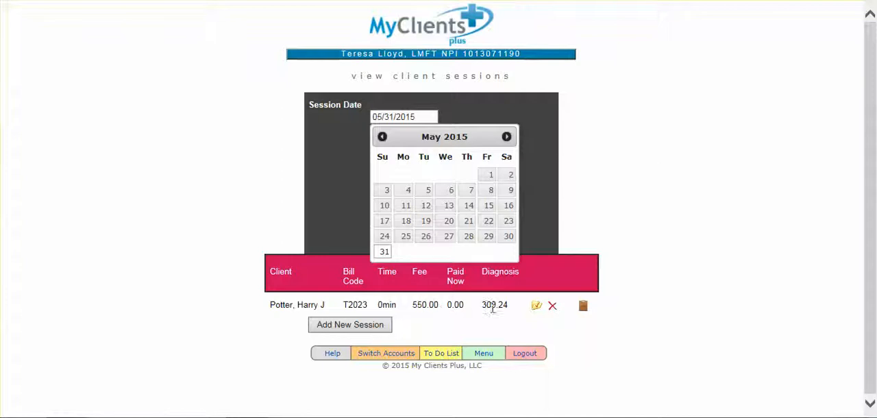
# Reopen the saved session to check its remaining authorized units, and save it again
pyautogui.click(535, 306)
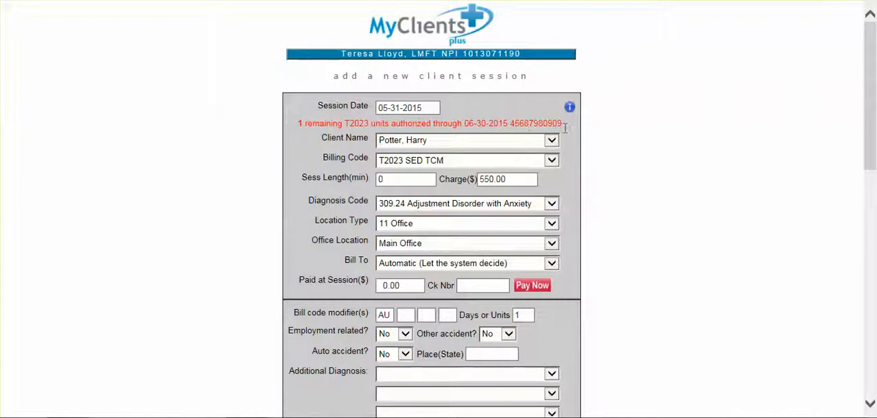
pyautogui.moveTo(869, 110); pyautogui.dragTo(874, 348)
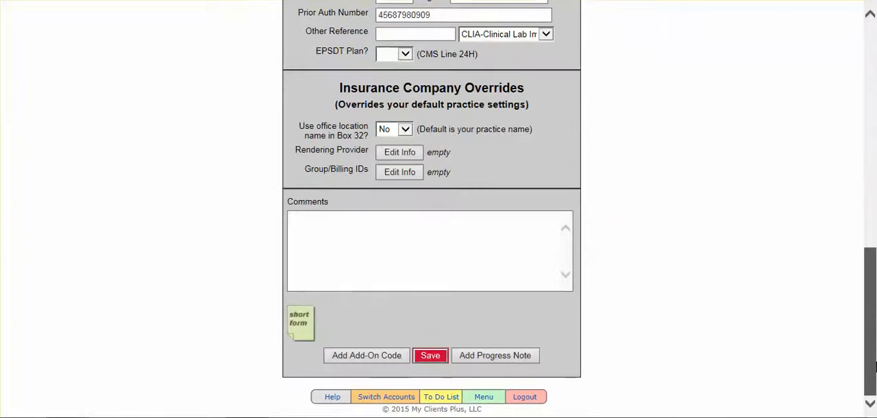
pyautogui.click(429, 356)
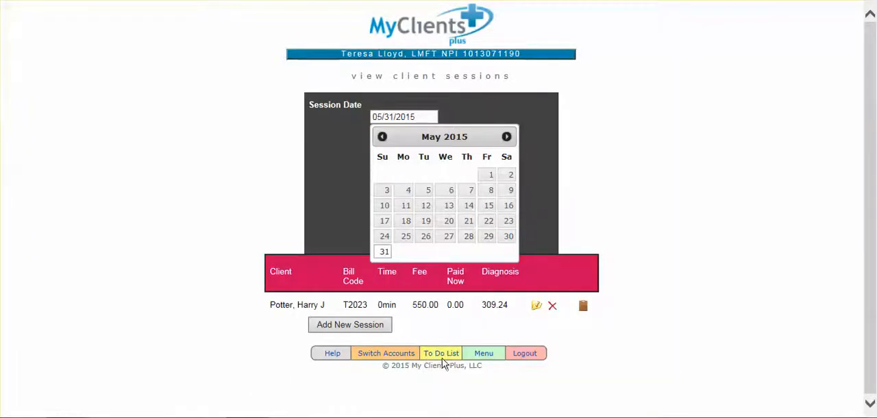
# Open the session tracking parameters for the primary insurance of the second client in the client setup list
pyautogui.click(484, 354)
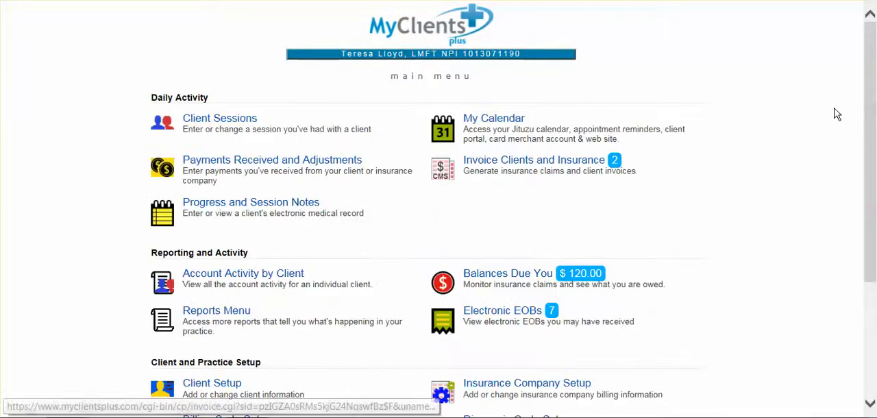
pyautogui.scroll(-2, 875, 130)
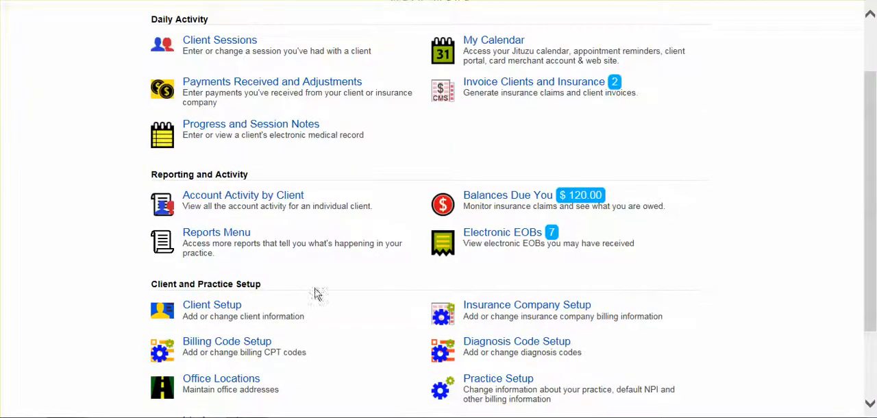
pyautogui.click(238, 312)
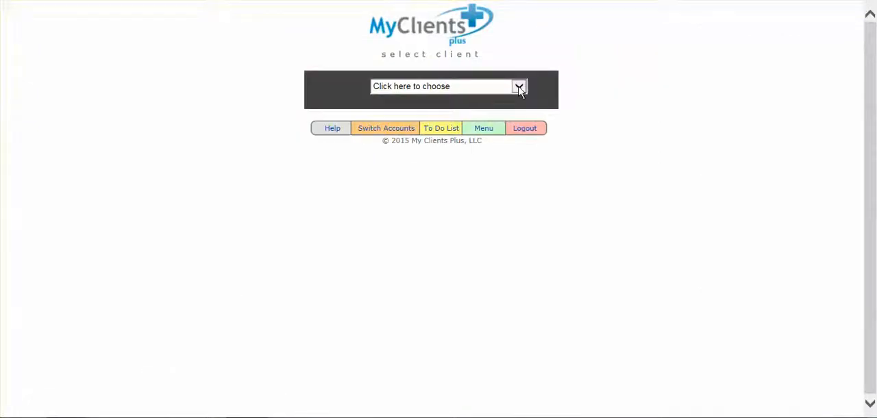
pyautogui.click(519, 88)
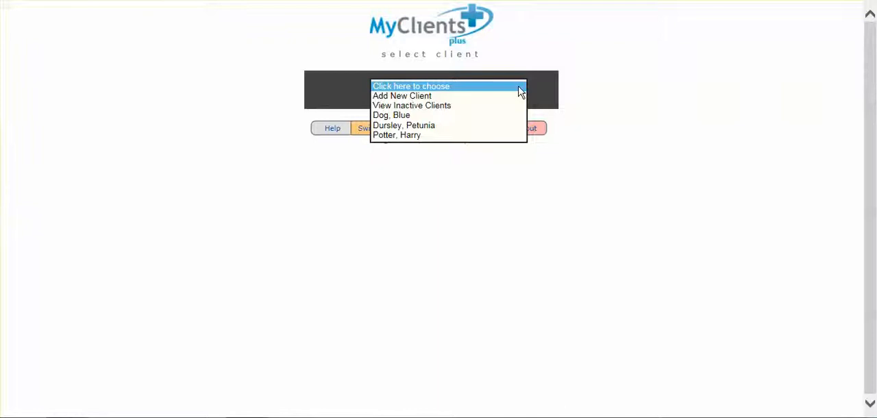
pyautogui.click(520, 126)
pyautogui.moveTo(872, 45); pyautogui.dragTo(872, 213)
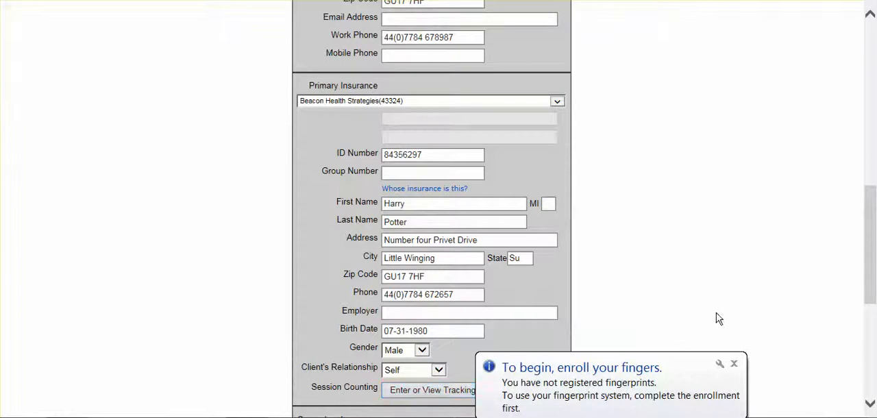
pyautogui.click(733, 363)
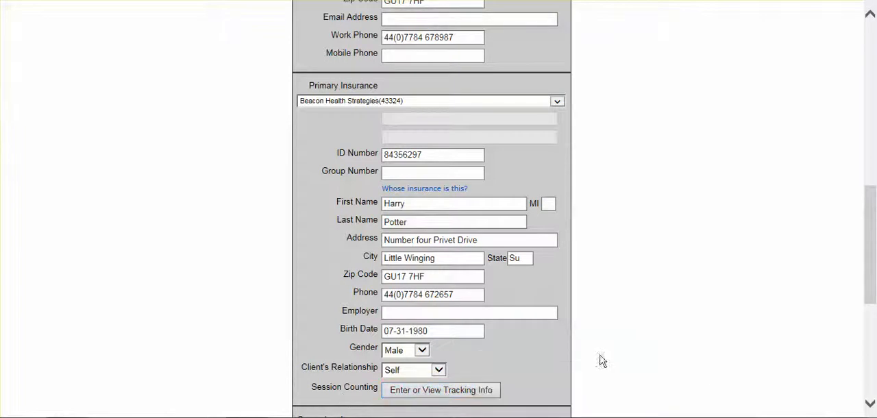
pyautogui.click(426, 390)
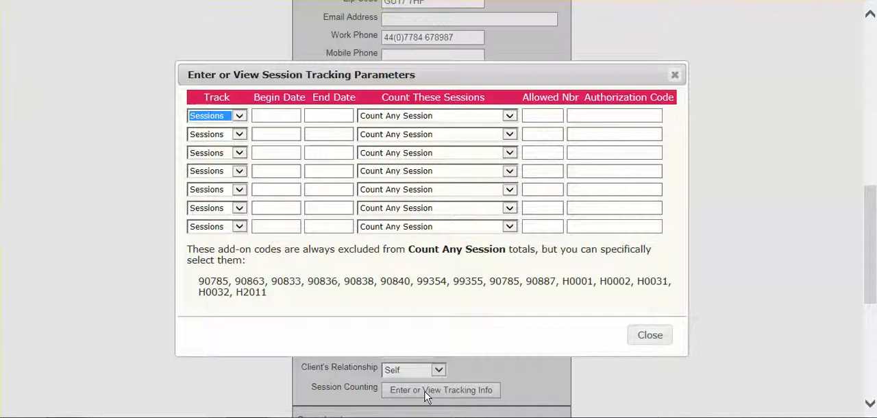
# Set the first tracking row to count Units with a begin date of 06/01/2015
pyautogui.click(240, 119)
pyautogui.click(241, 128)
pyautogui.click(266, 116)
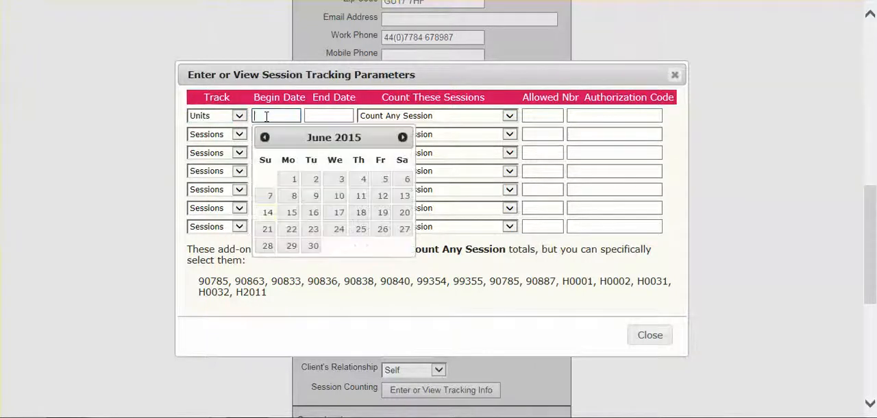
pyautogui.click(293, 179)
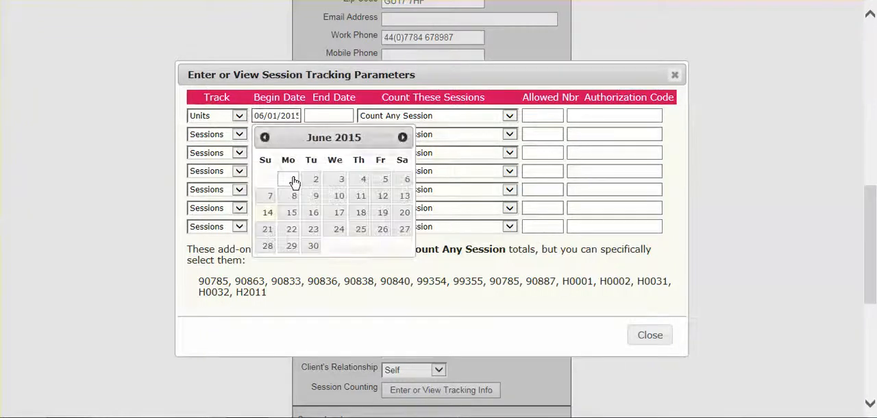
# Set the first tracking row's end date to 12/31/2015
pyautogui.click(316, 115)
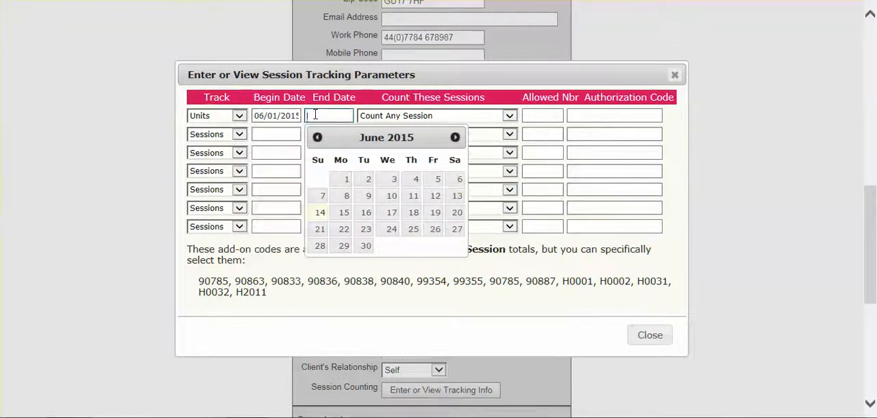
pyautogui.click(454, 138)
pyautogui.click(455, 137)
pyautogui.click(454, 138)
pyautogui.click(454, 138)
pyautogui.click(454, 138)
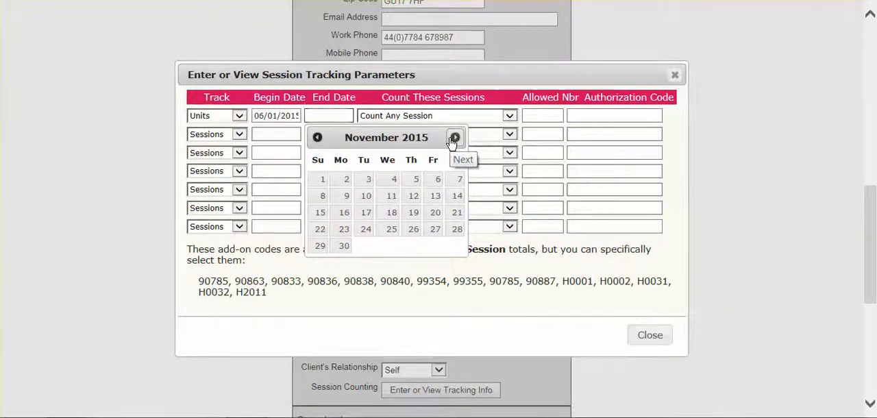
pyautogui.click(455, 138)
pyautogui.click(413, 248)
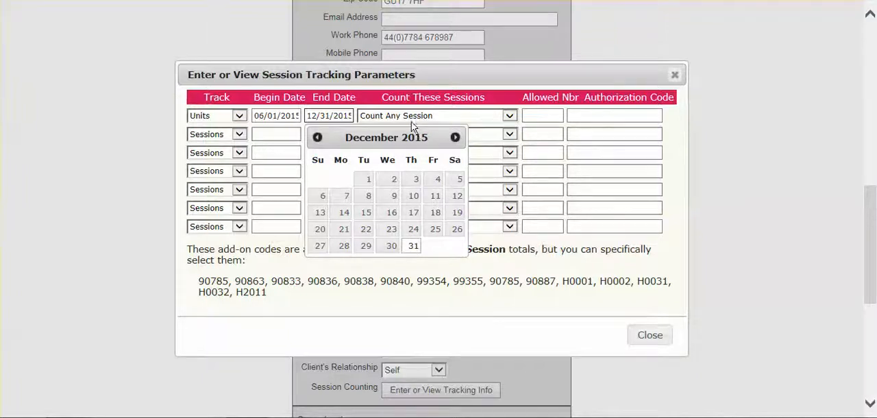
# Keep Count Any Session for the first tracking row, allow 30 units, and enter "no auth needed" as the authorization code
pyautogui.click(510, 118)
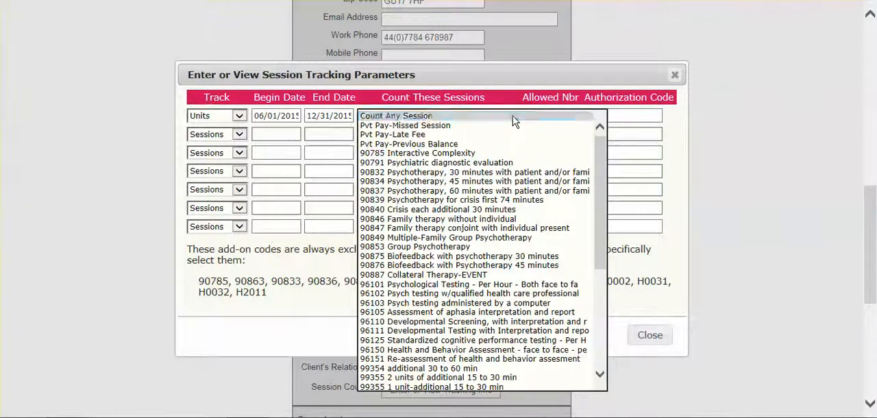
pyautogui.click(514, 117)
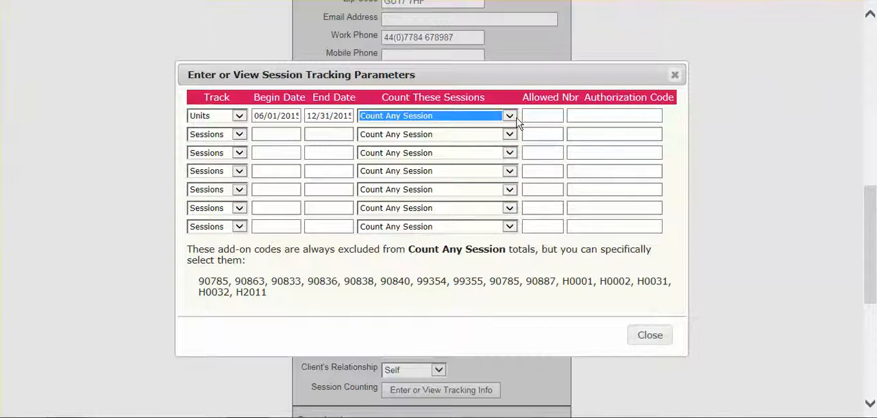
pyautogui.click(537, 117)
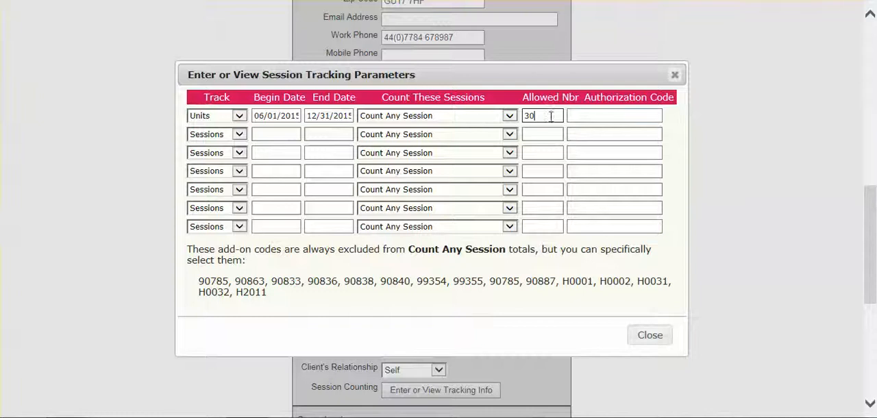
pyautogui.click(583, 116)
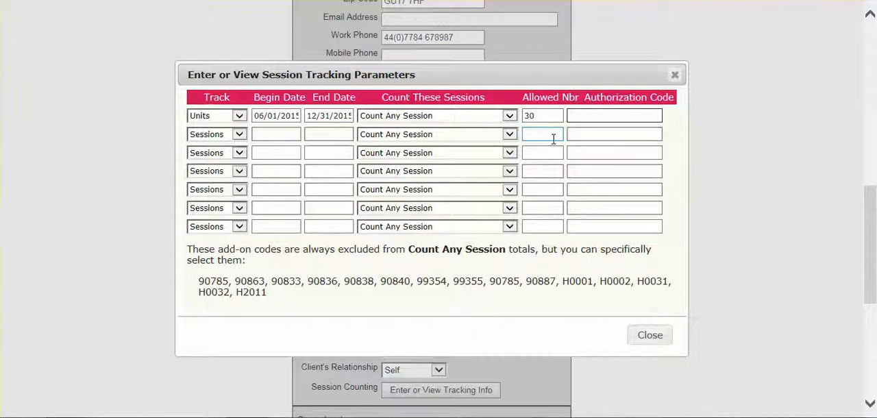
pyautogui.write('no auth')
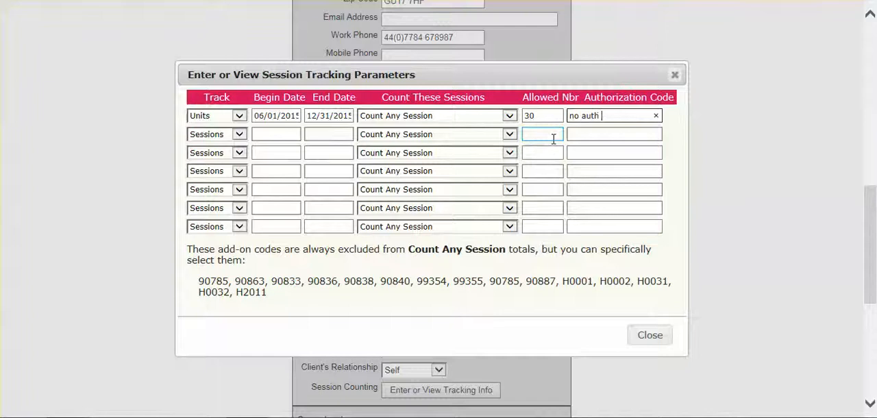
pyautogui.write(' needed')
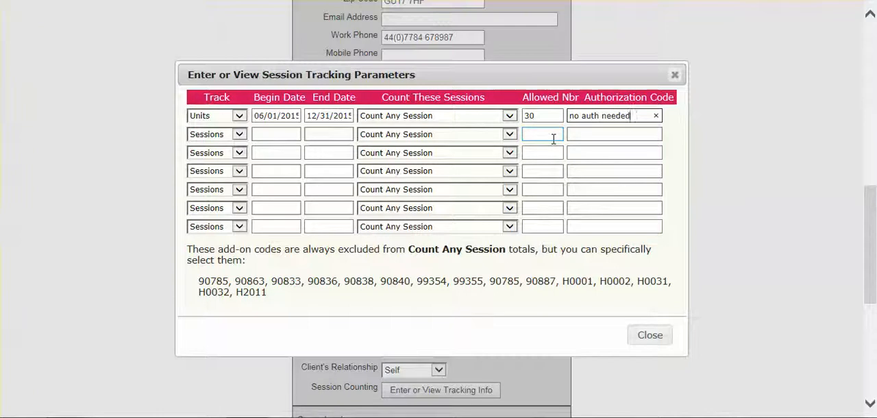
# Close the session tracking parameters and save the client record
pyautogui.click(647, 336)
pyautogui.moveTo(873, 233); pyautogui.dragTo(874, 336)
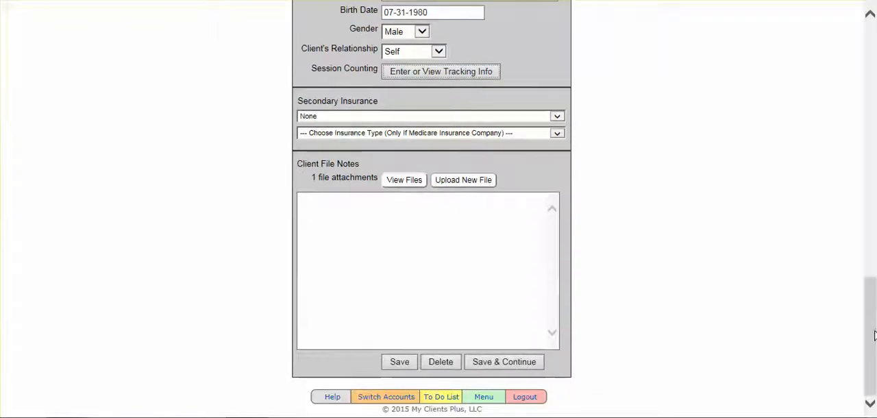
pyautogui.click(401, 362)
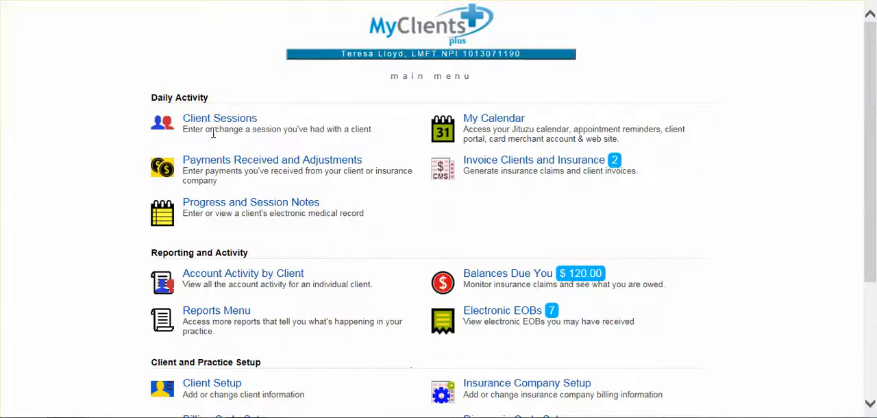
# Start a new client session dated 06/14/2015 for the client whose 30-unit tracking was set up
pyautogui.click(220, 121)
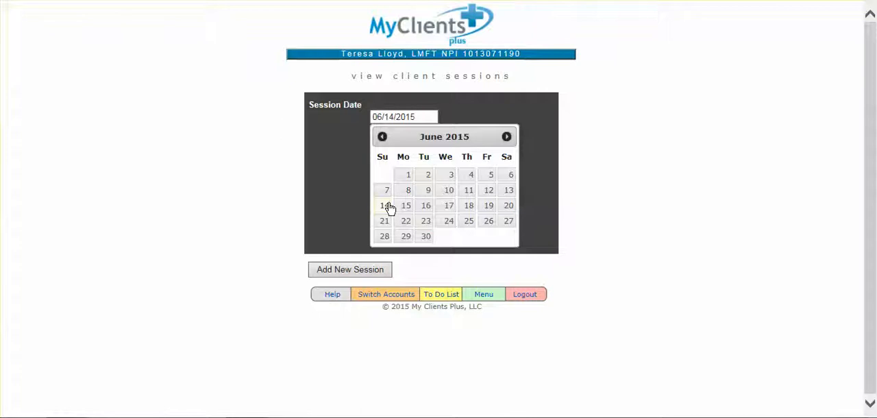
pyautogui.click(382, 271)
pyautogui.click(552, 130)
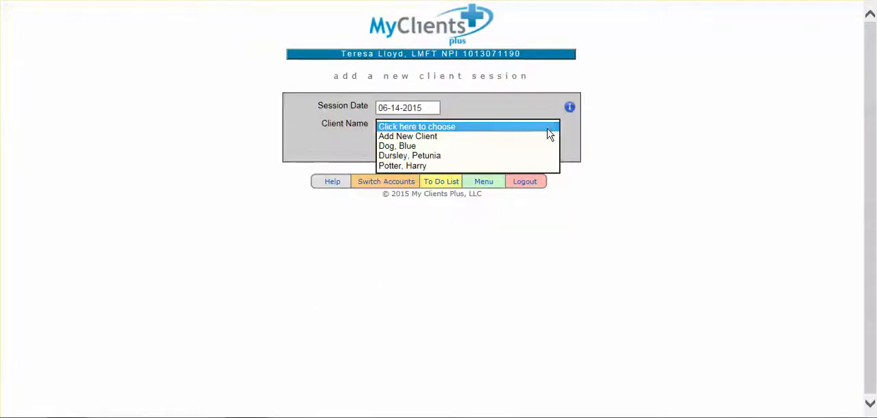
pyautogui.click(547, 156)
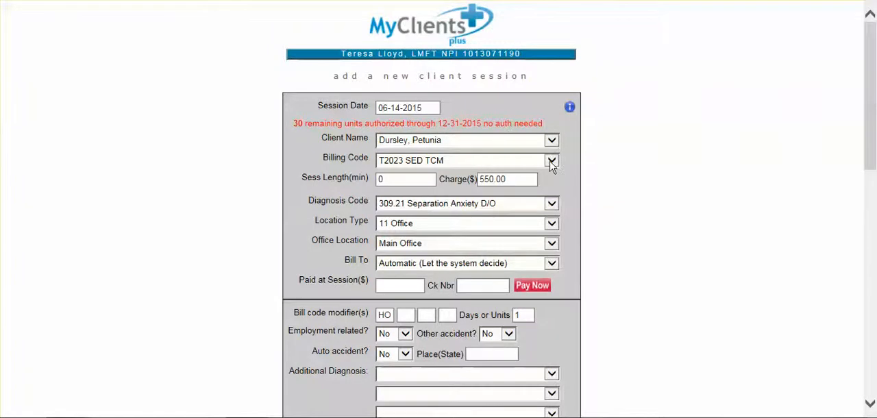
# Set the session's billing code to 90837 Psychotherapy, 60 minutes, and save the session
pyautogui.click(551, 160)
pyautogui.moveTo(604, 181); pyautogui.dragTo(607, 67)
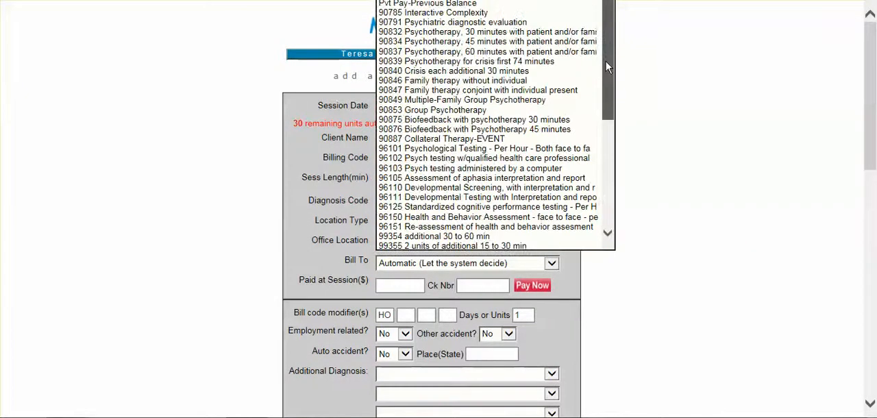
pyautogui.click(562, 52)
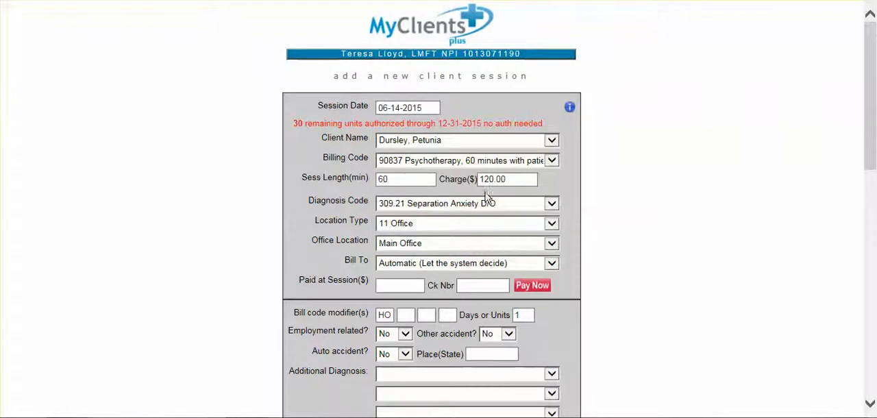
pyautogui.moveTo(867, 90); pyautogui.dragTo(871, 241)
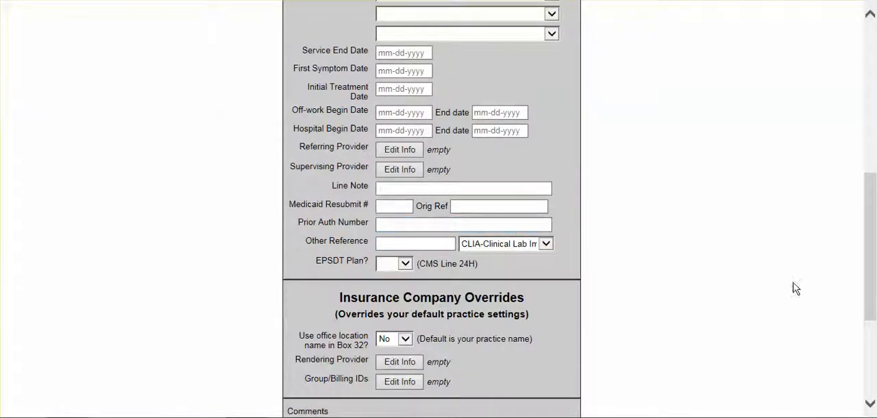
pyautogui.moveTo(874, 287); pyautogui.dragTo(870, 368)
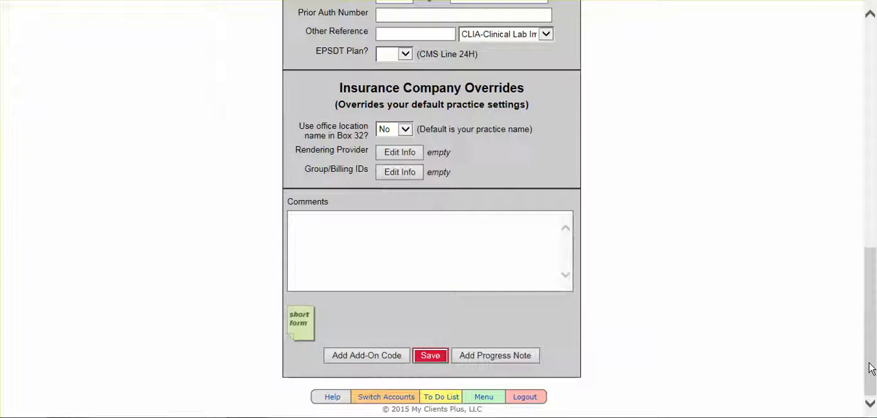
pyautogui.click(430, 356)
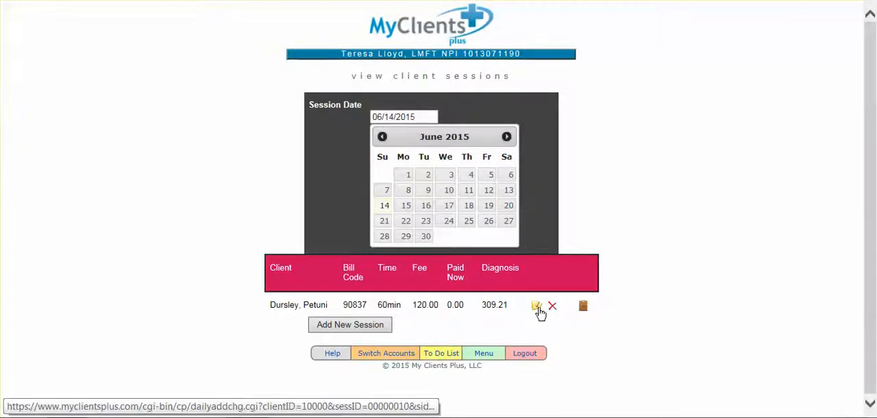
# Reopen the saved 90837 session, attach an add-on session with billing code 90785 Interactive Complexity, and save it
pyautogui.click(538, 309)
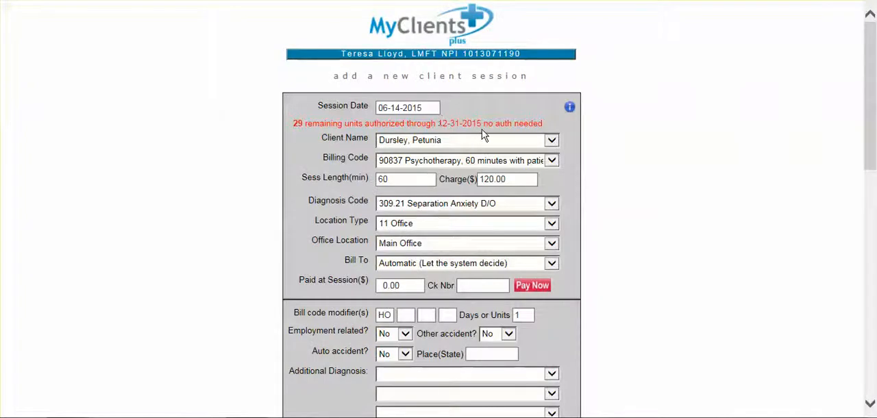
pyautogui.moveTo(873, 101); pyautogui.dragTo(875, 313)
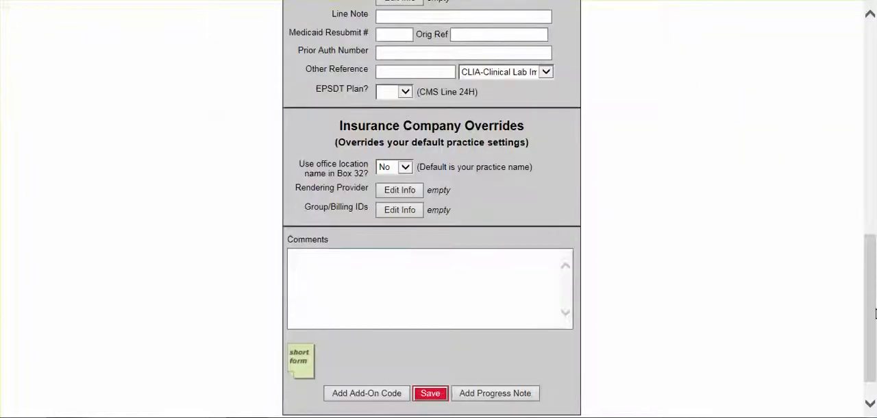
pyautogui.click(377, 393)
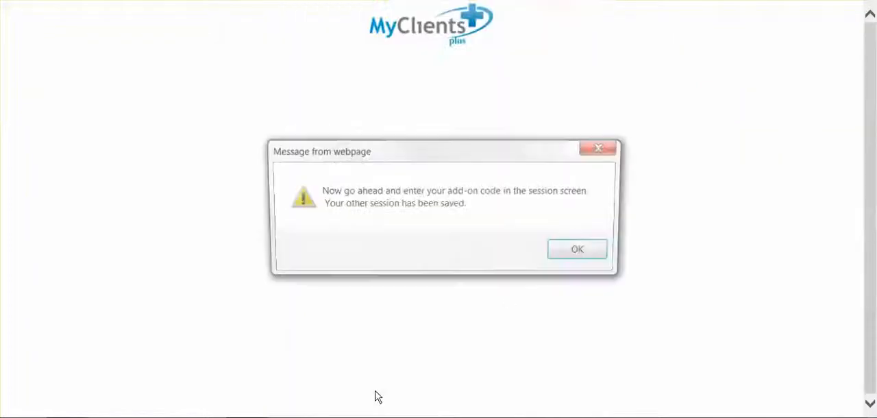
pyautogui.click(581, 252)
pyautogui.click(552, 157)
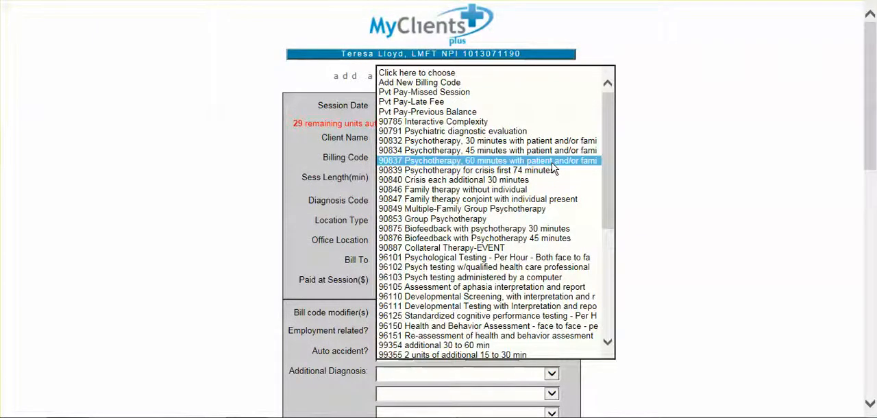
pyautogui.click(544, 122)
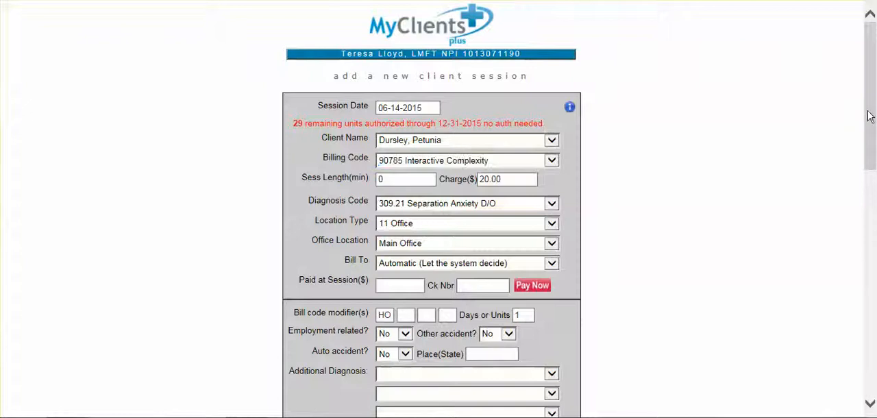
pyautogui.moveTo(873, 118); pyautogui.dragTo(875, 346)
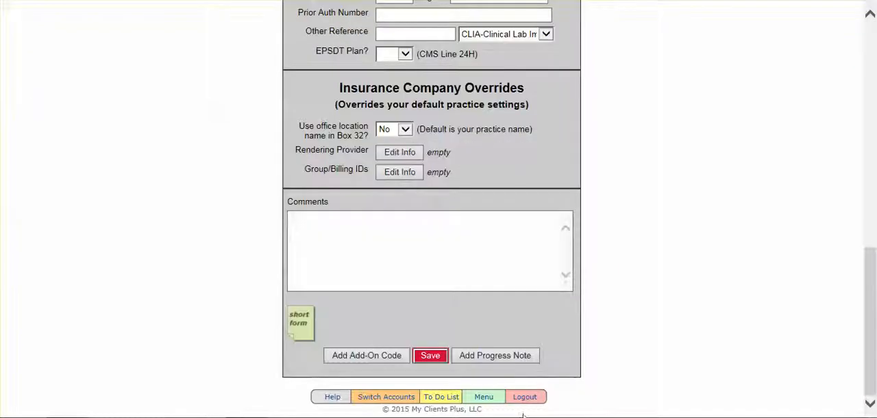
pyautogui.click(430, 355)
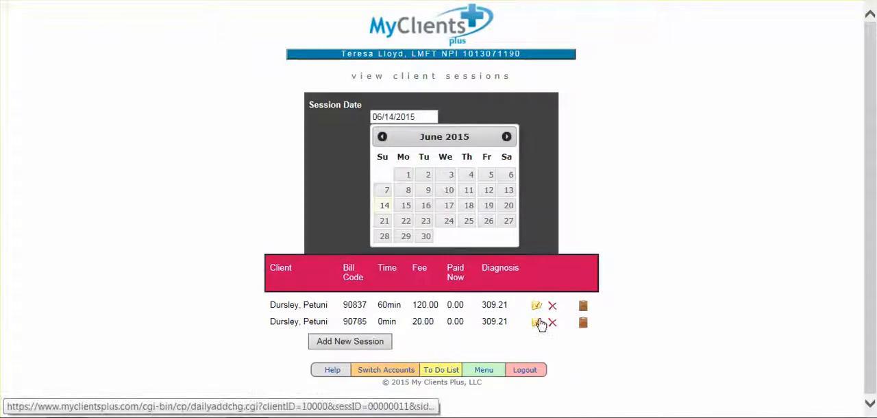
# Reopen the 90785 add-on session to check the remaining authorized units, and save it again
pyautogui.click(537, 322)
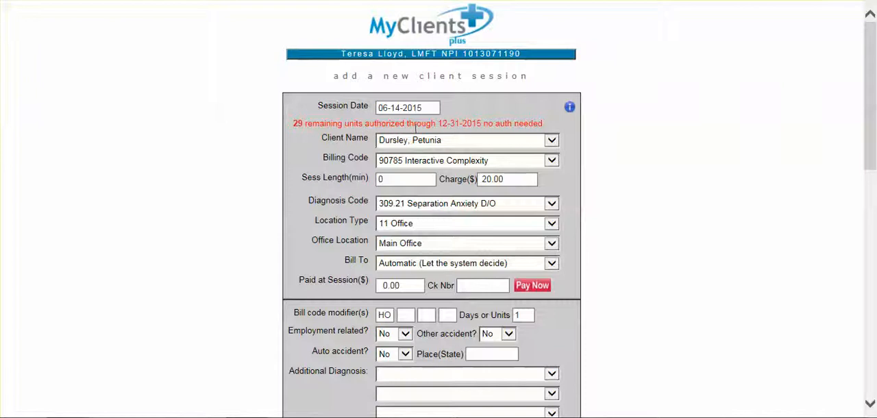
pyautogui.moveTo(869, 108); pyautogui.dragTo(871, 357)
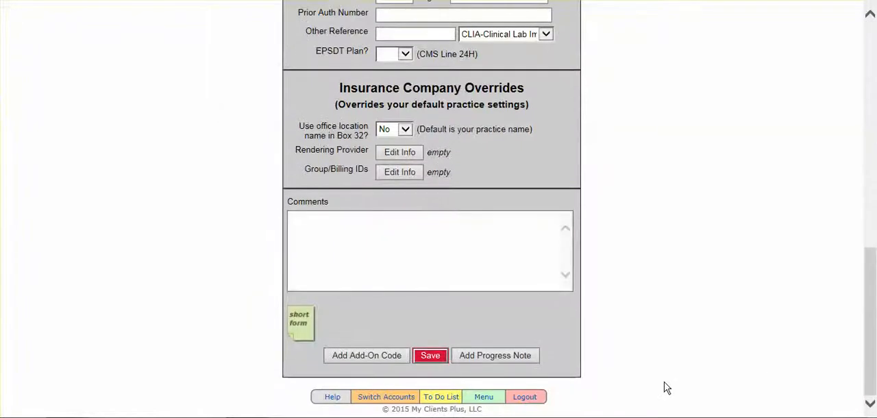
pyautogui.click(430, 355)
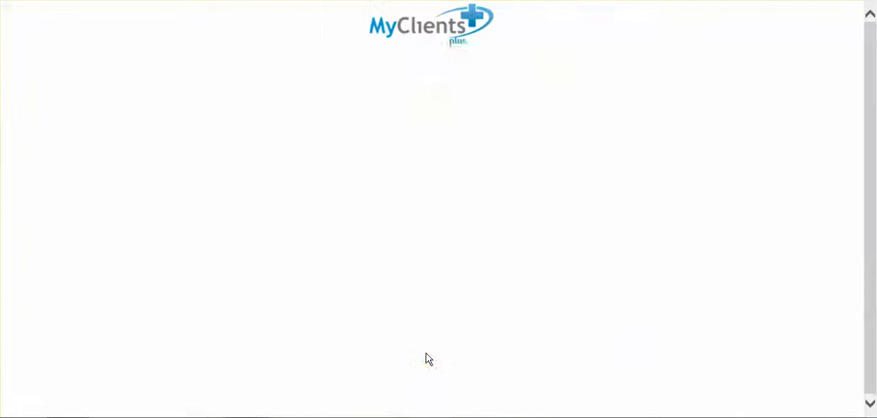